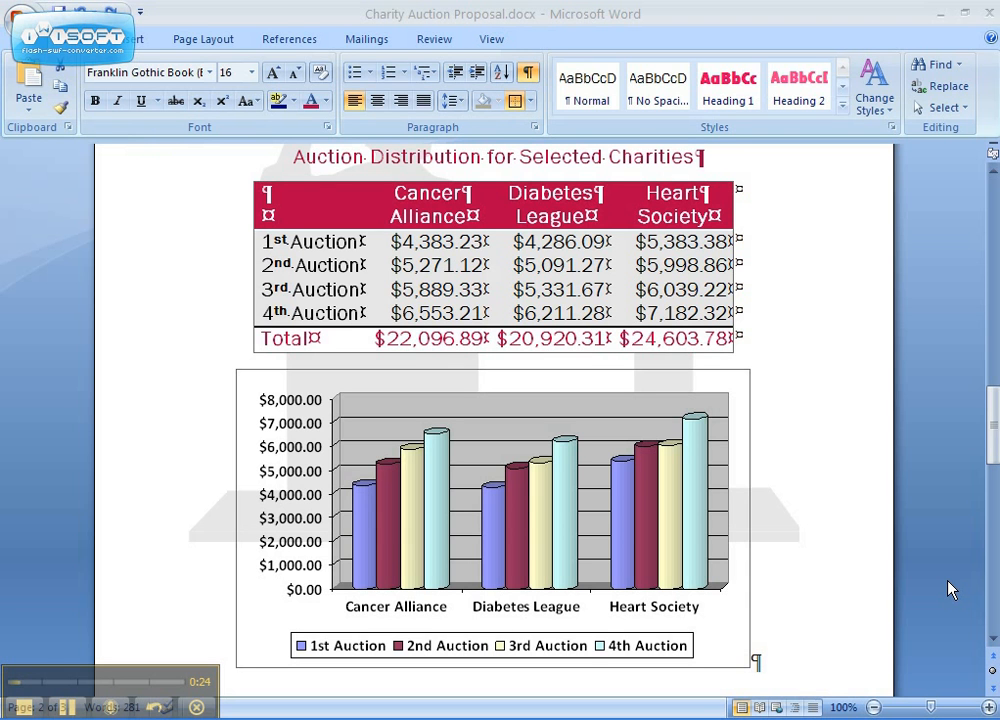
Open the font formatting criteria for an advanced Find search in the document
{"action": "left_click", "coordinate": [712, 503]}
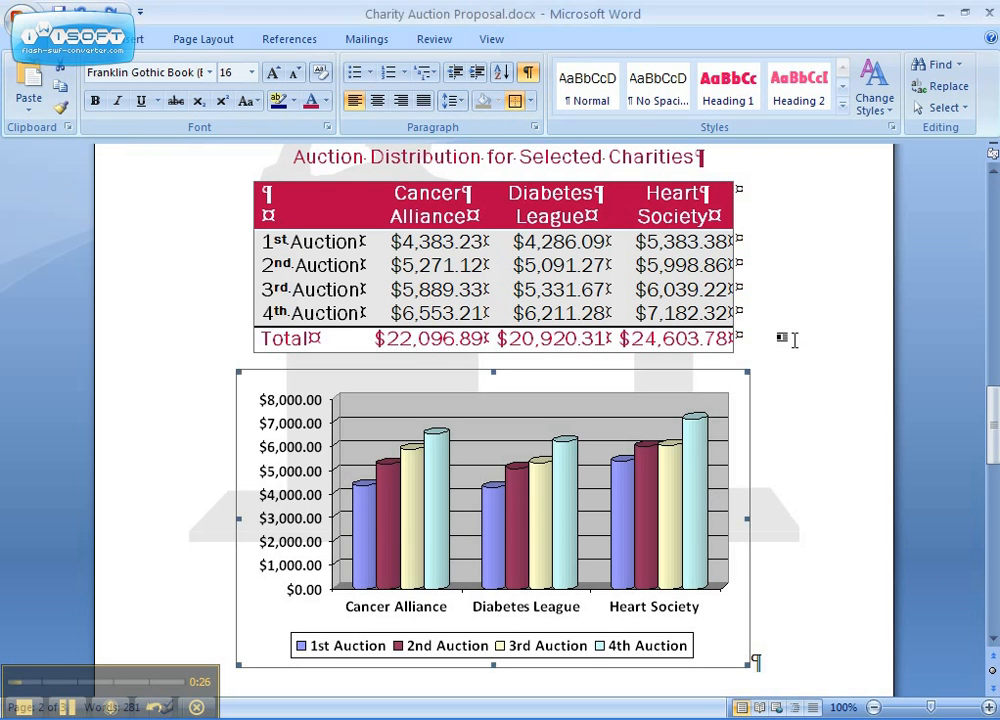
{"action": "left_click", "coordinate": [943, 70]}
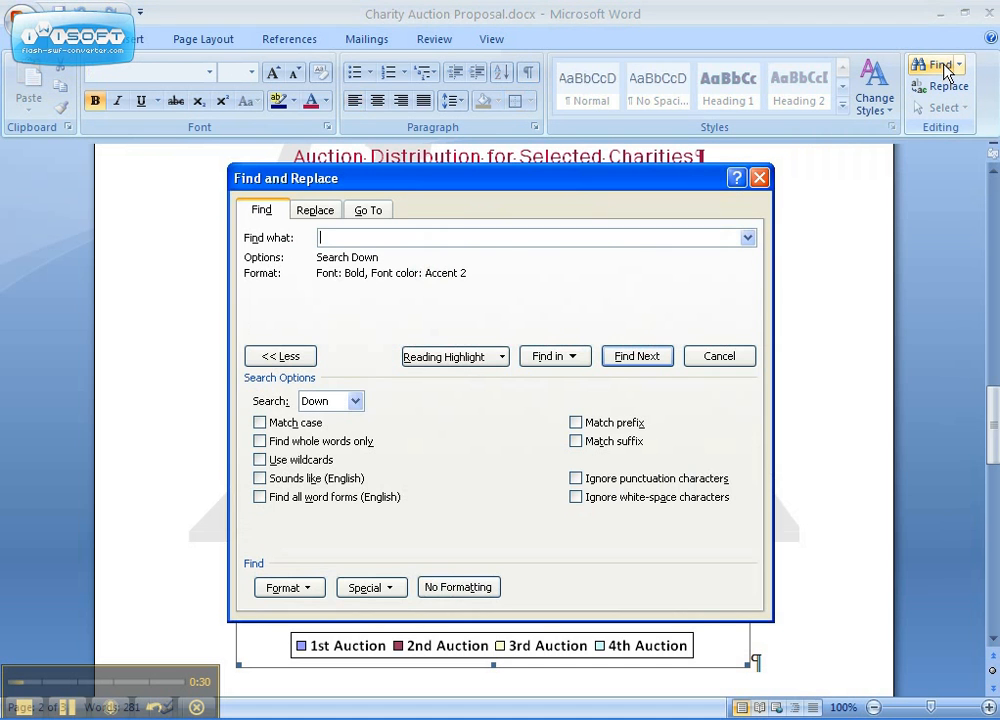
{"action": "left_click", "coordinate": [285, 357]}
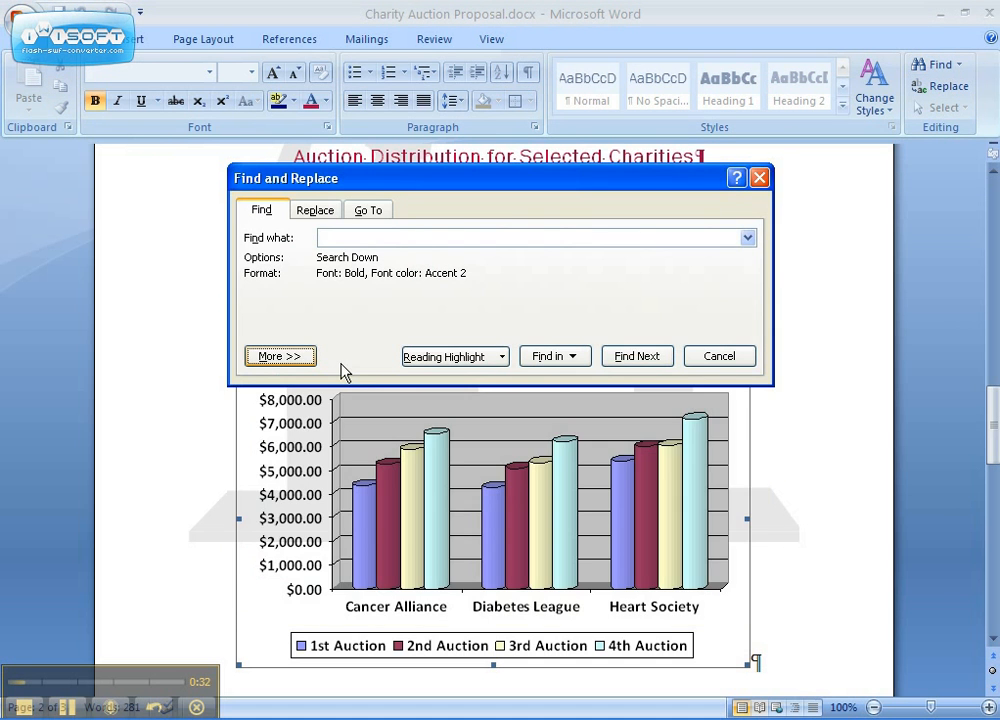
{"action": "left_click", "coordinate": [276, 362]}
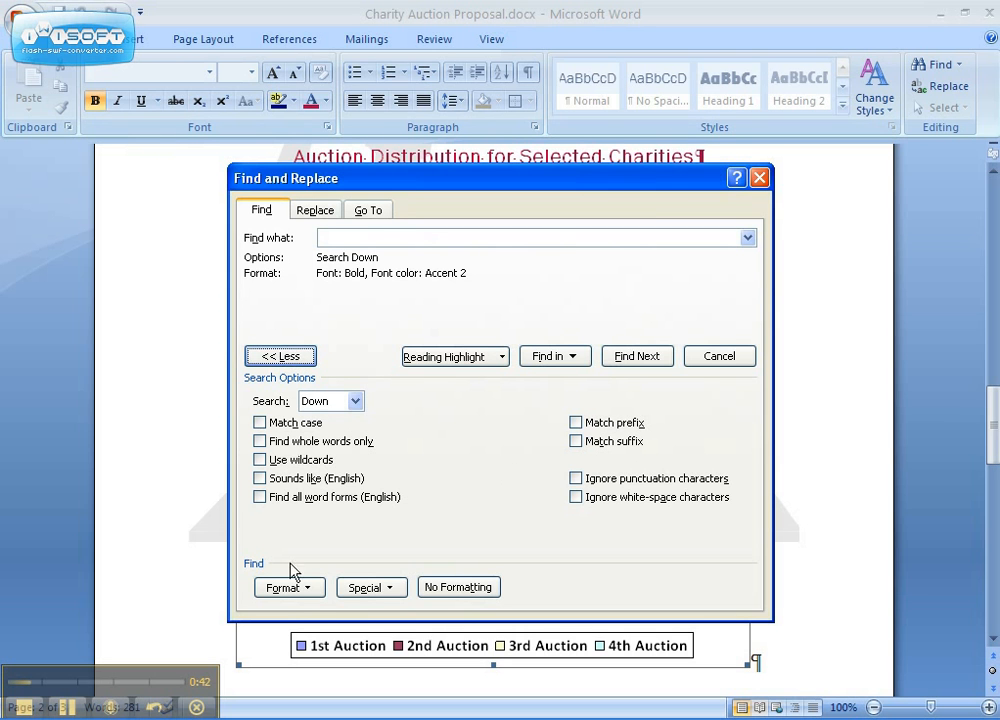
{"action": "left_click", "coordinate": [313, 590]}
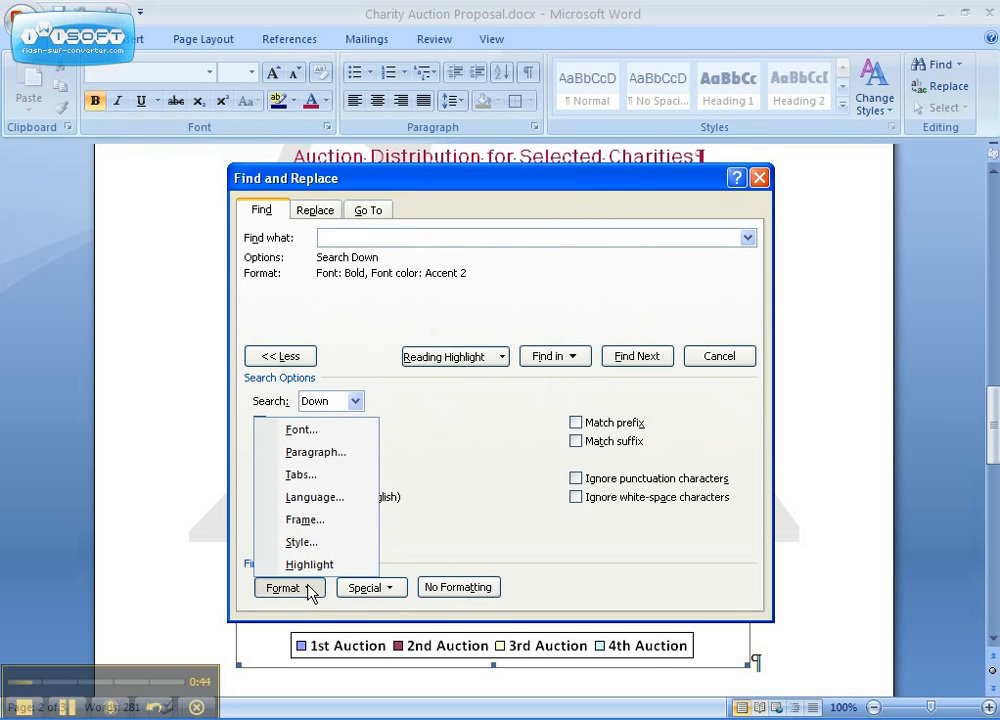
{"action": "left_click", "coordinate": [350, 432]}
Reset the search criteria's font color to Automatic and clear the font style
{"action": "left_click", "coordinate": [441, 323]}
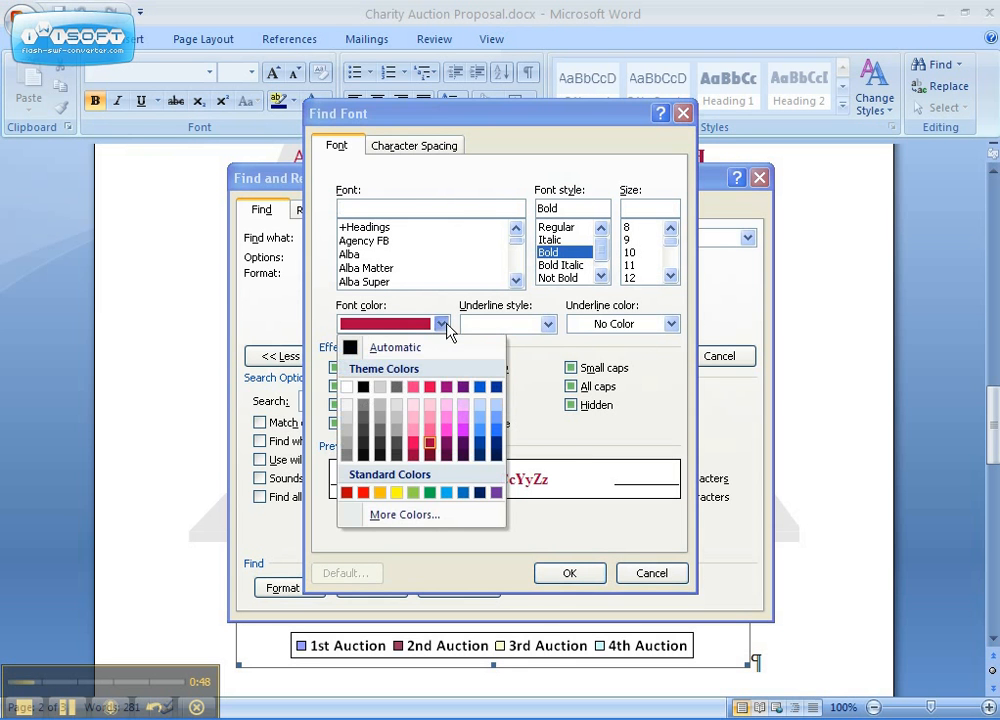
{"action": "left_click", "coordinate": [372, 350]}
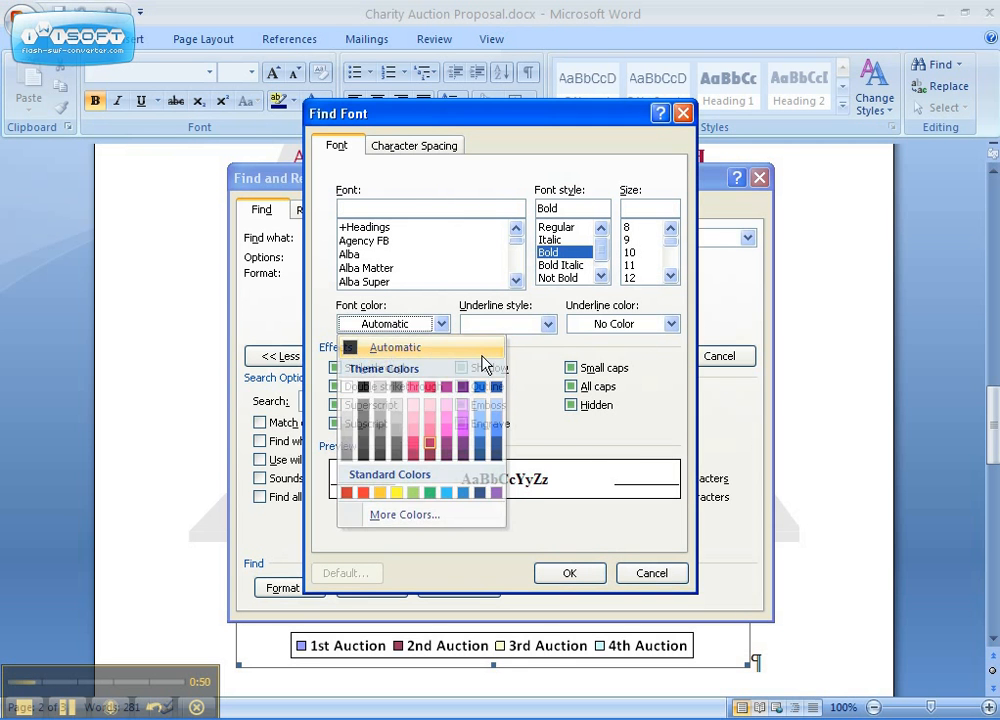
{"action": "left_click", "coordinate": [560, 251]}
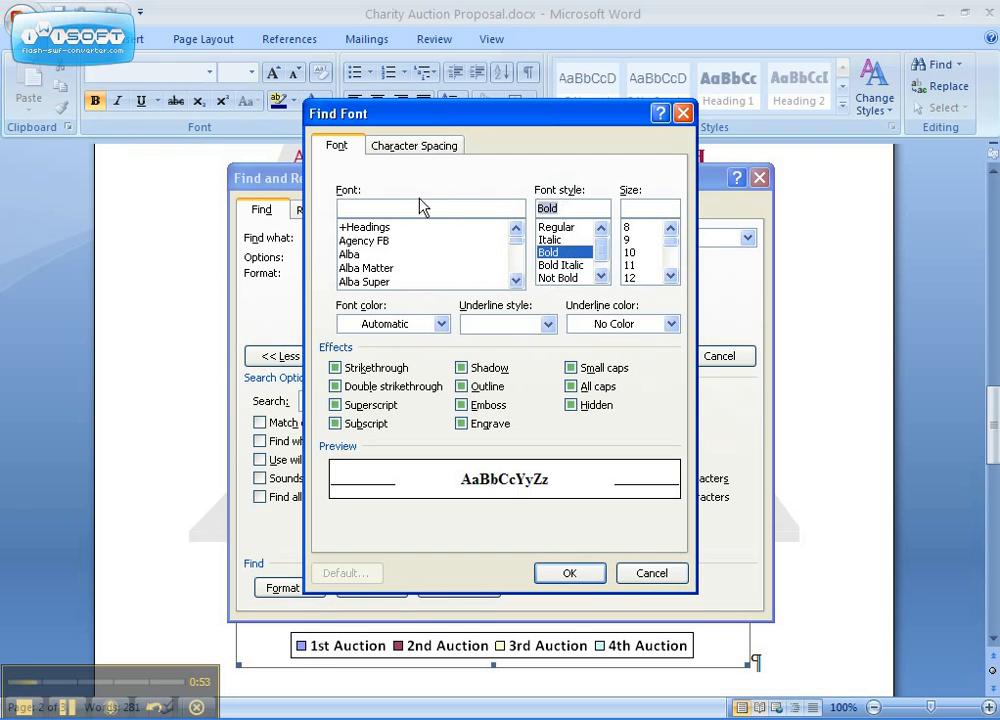
{"action": "key", "text": "Delete"}
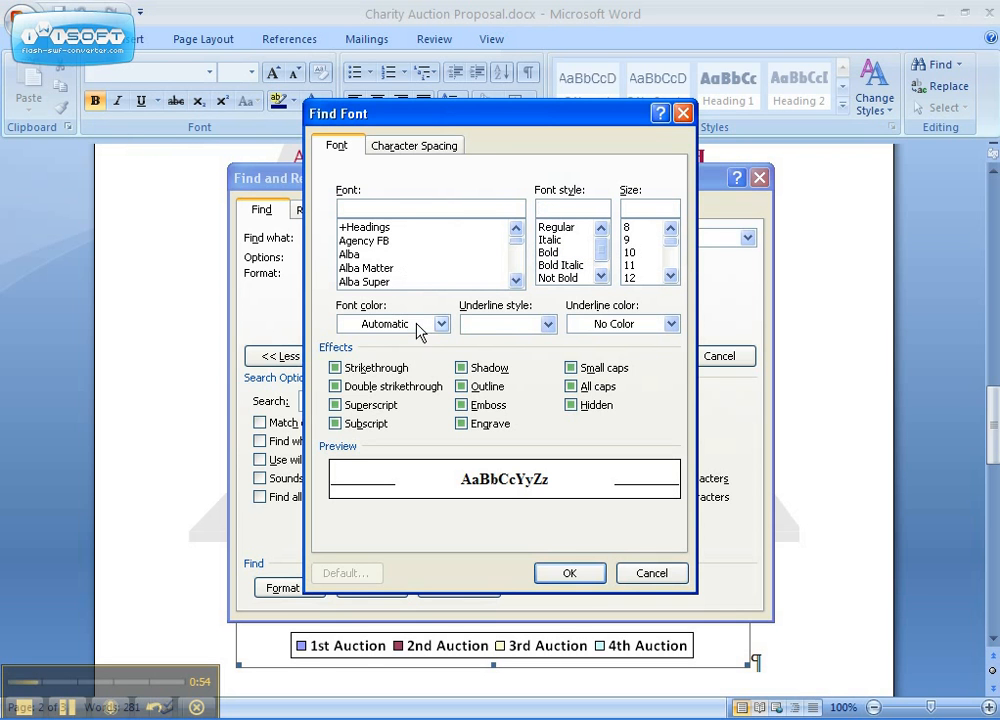
Set the search font to Bold in the dark red Accent 2 color, and find the next text with that formatting
{"action": "left_click", "coordinate": [560, 252]}
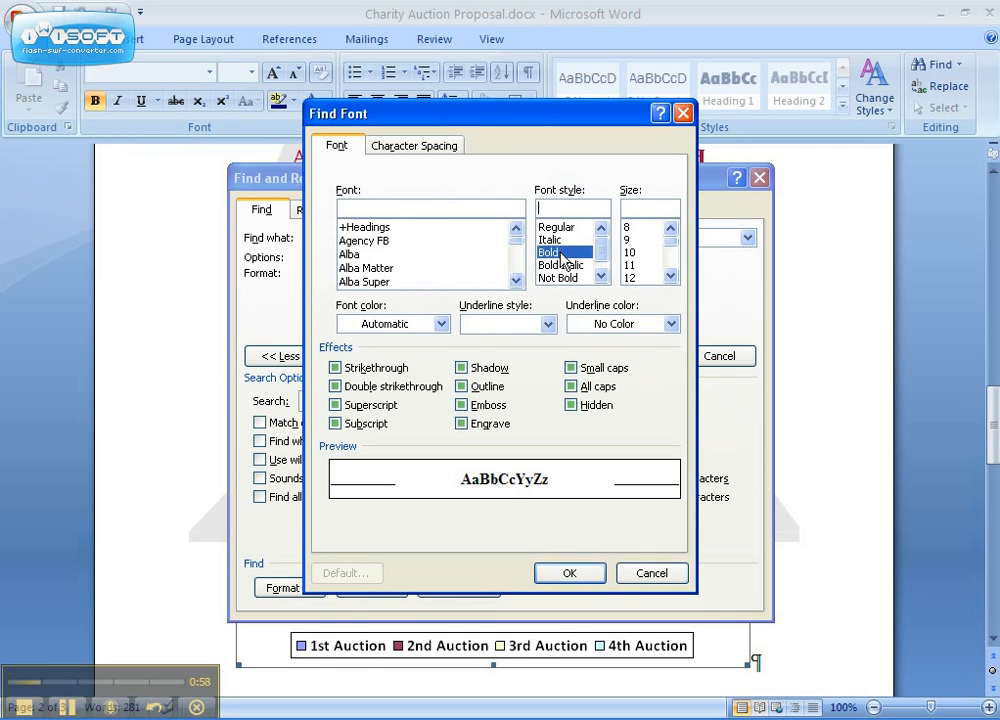
{"action": "left_click", "coordinate": [441, 323]}
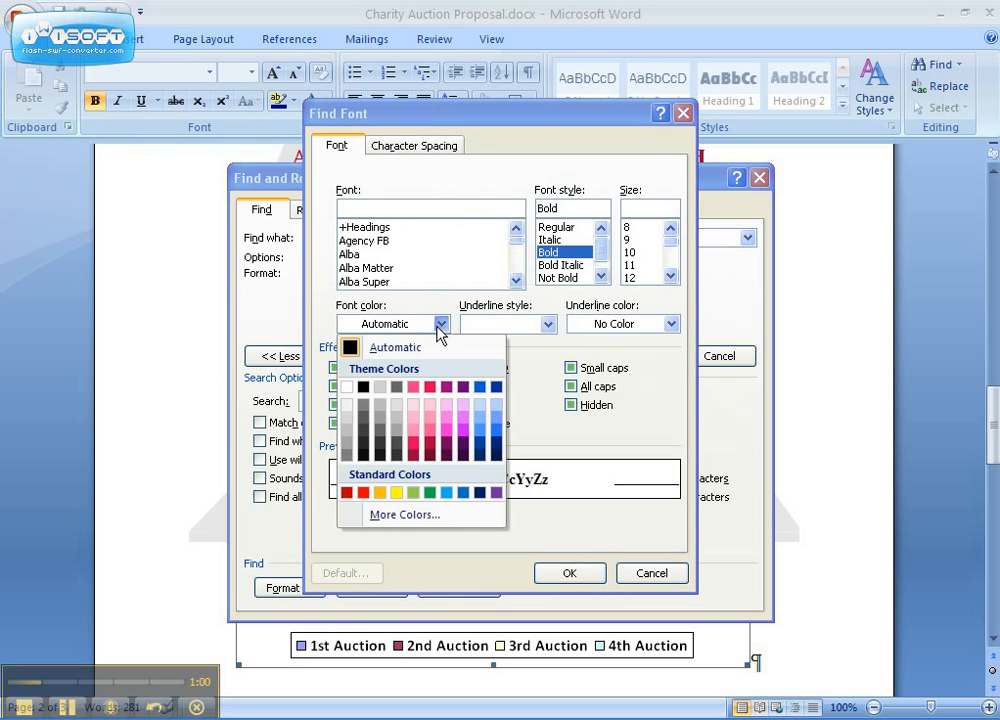
{"action": "left_click", "coordinate": [431, 444]}
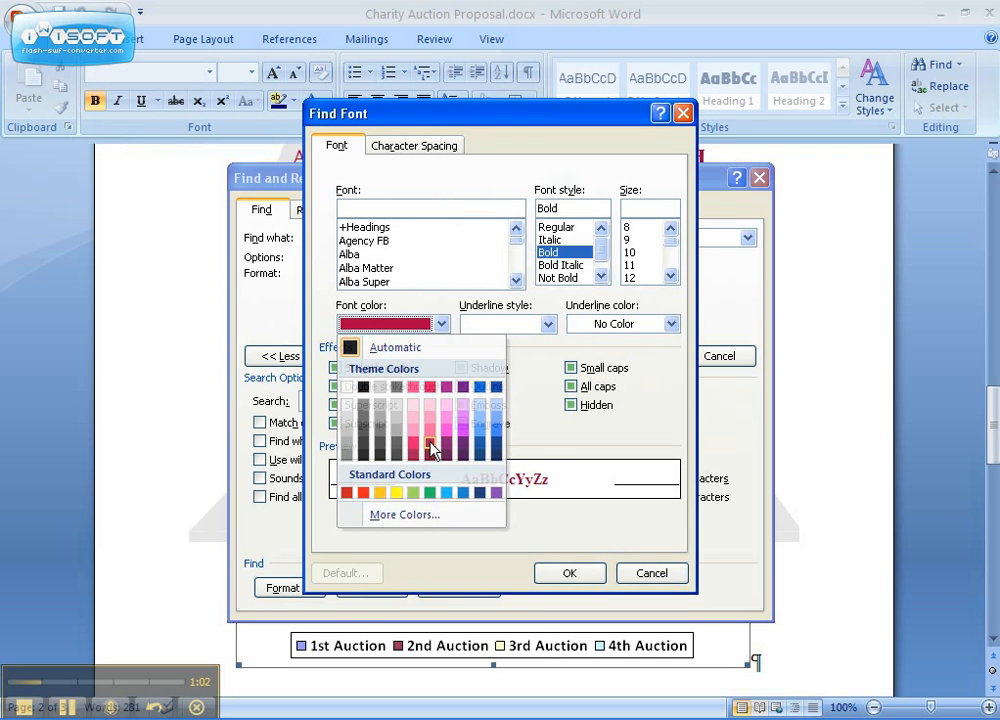
{"action": "left_click", "coordinate": [441, 324]}
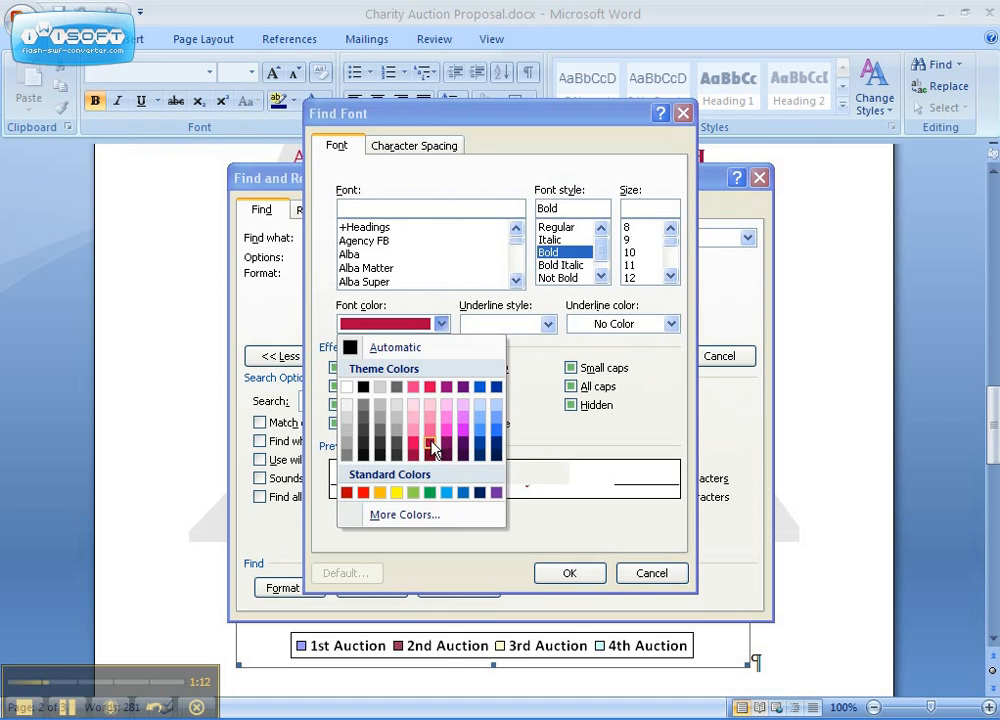
{"action": "left_click", "coordinate": [430, 445]}
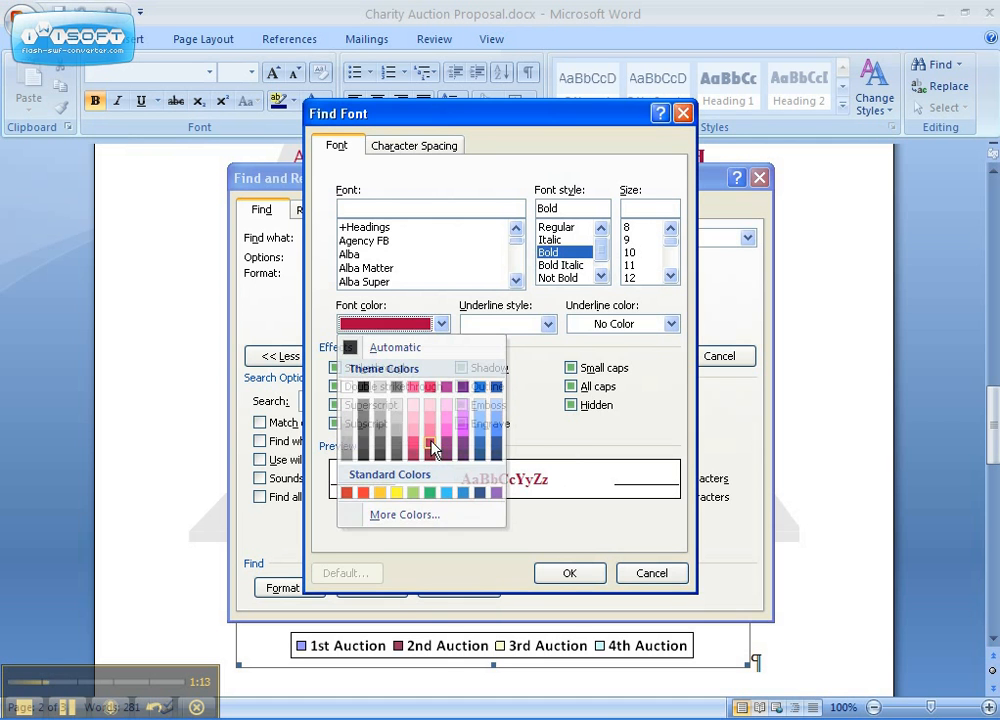
{"action": "left_click", "coordinate": [569, 574]}
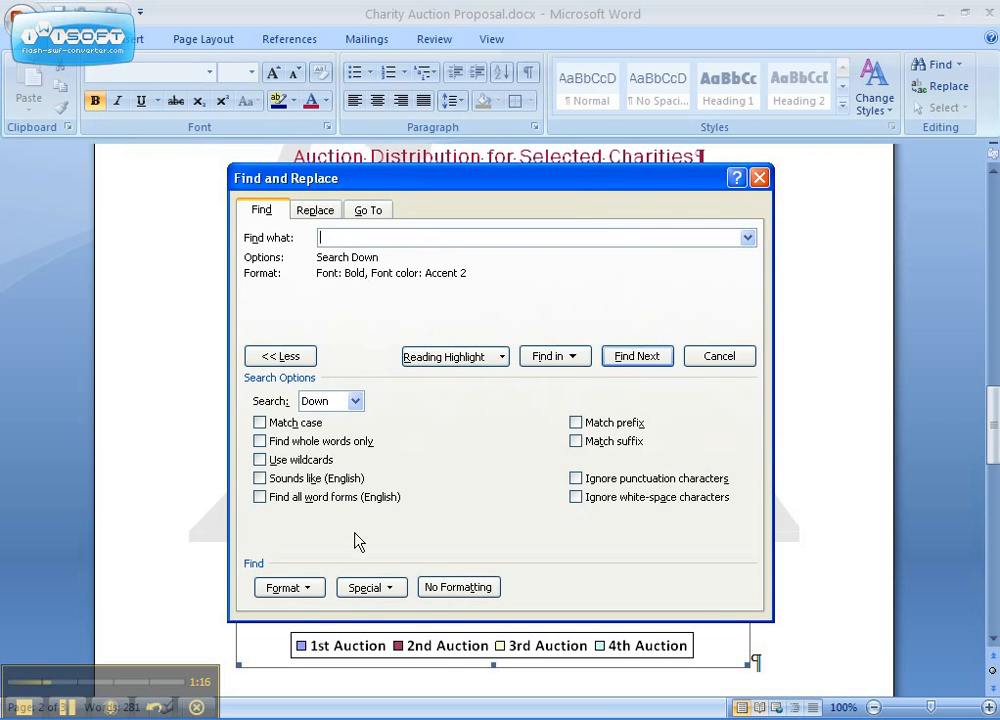
{"action": "left_click", "coordinate": [652, 362]}
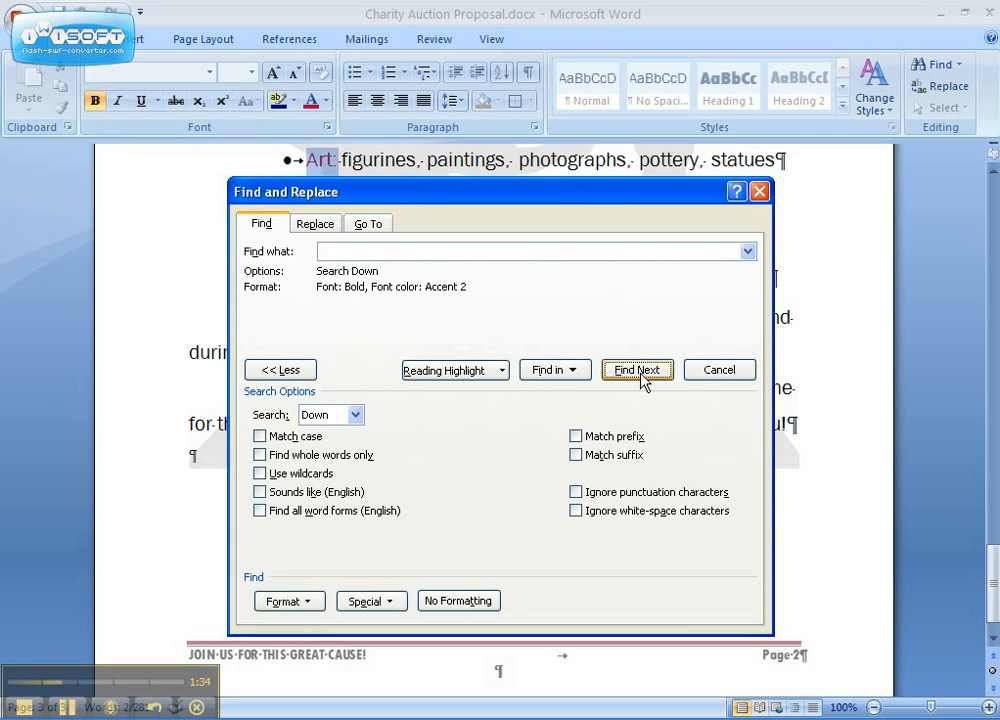
{"action": "left_click", "coordinate": [712, 376]}
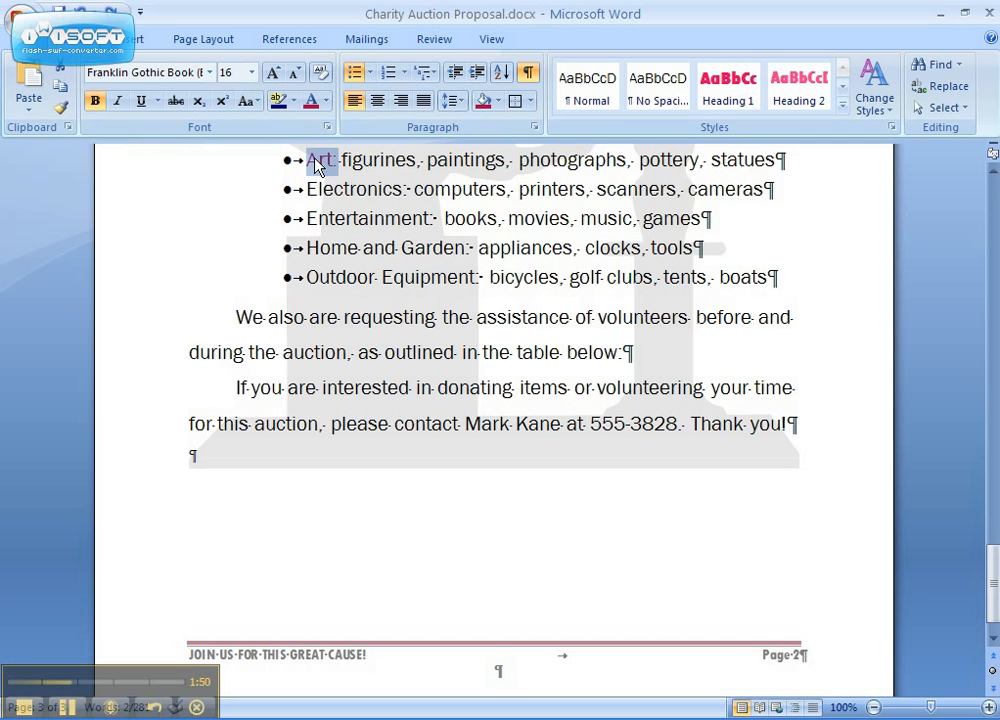
Start a new Quick Style from the formatting of the selected "Art:" text and name it Categories
{"action": "left_click_drag", "start_coordinate": [317, 167], "coordinate": [318, 165]}
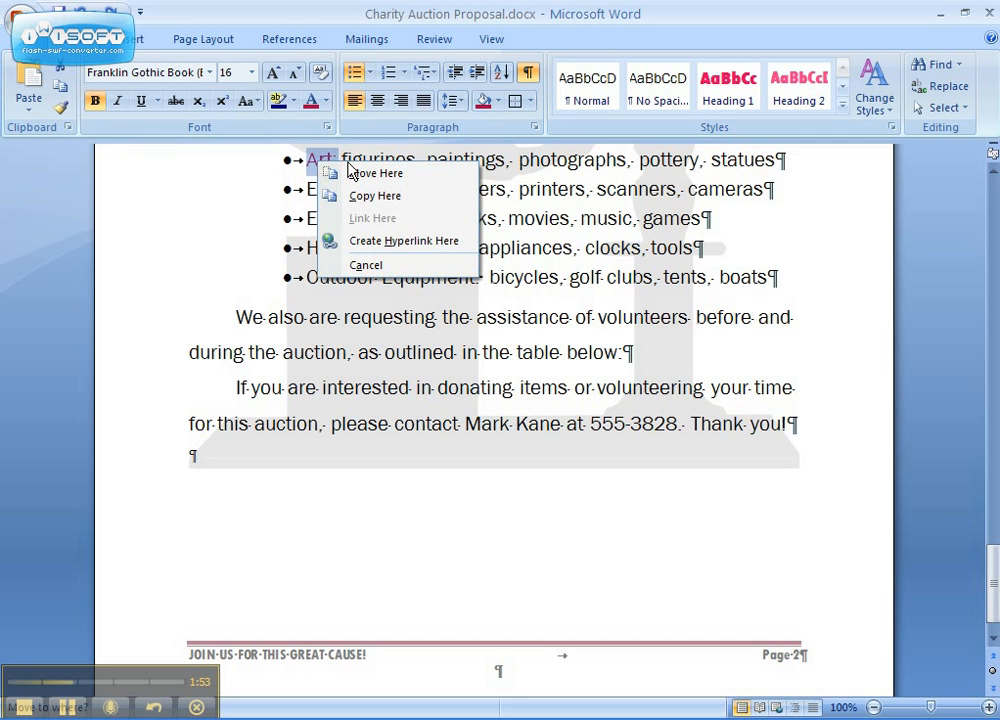
{"action": "left_click", "coordinate": [402, 23]}
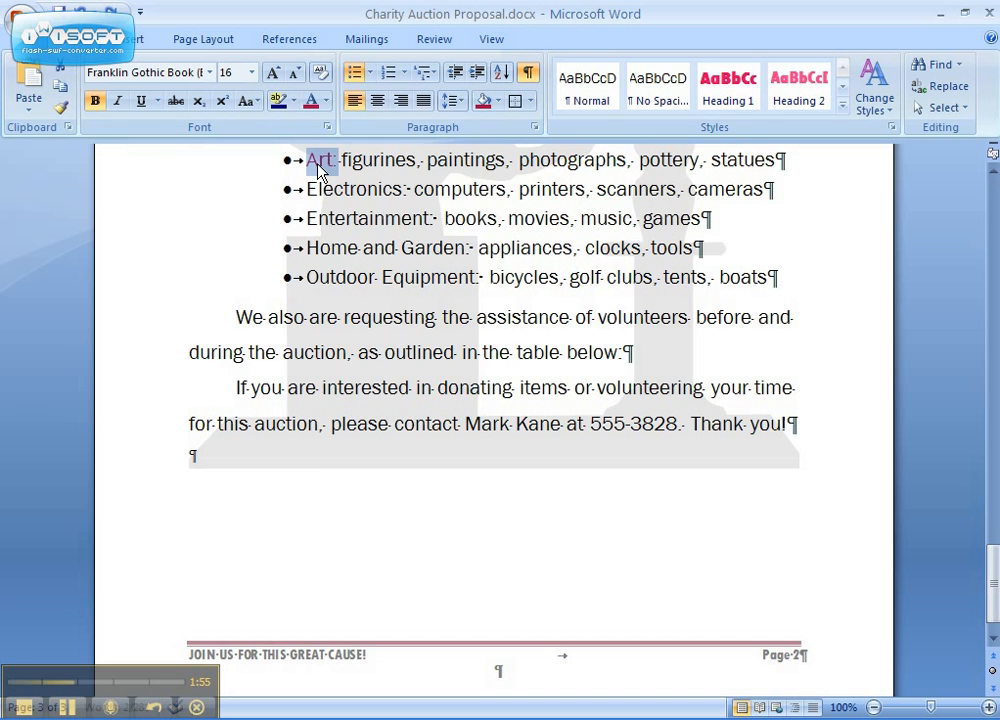
{"action": "right_click", "coordinate": [319, 167]}
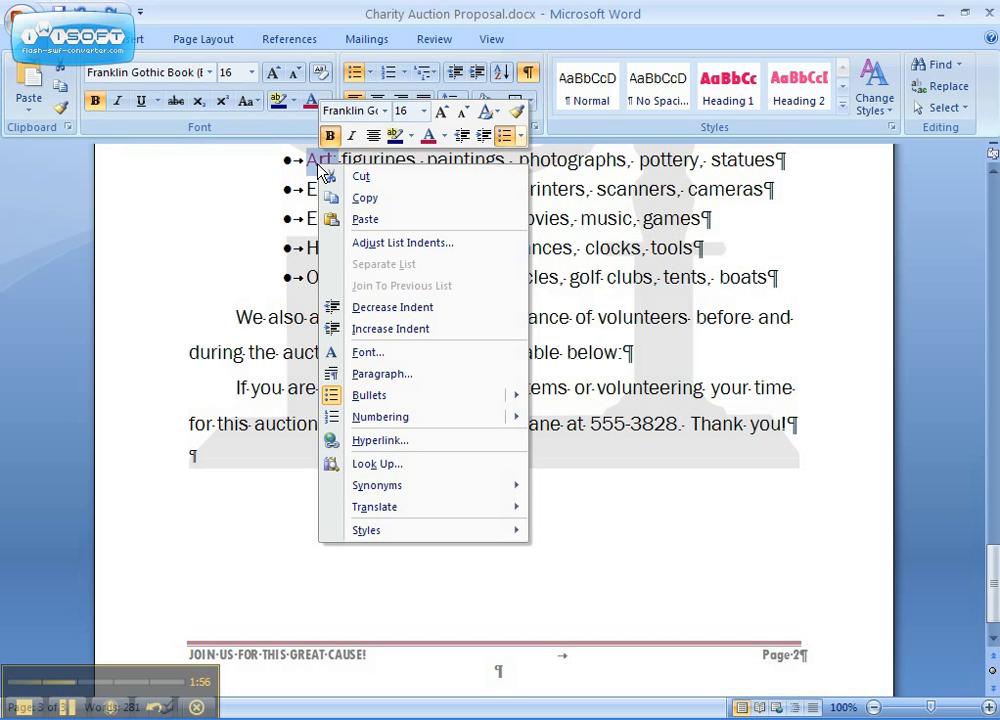
{"action": "mouse_move", "coordinate": [416, 537]}
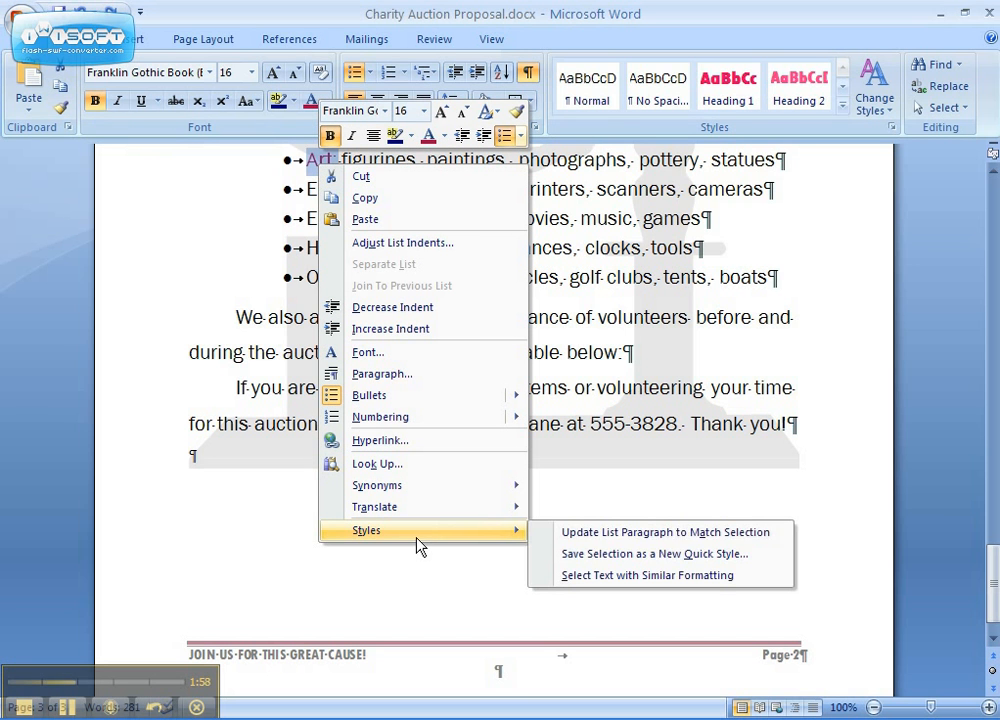
{"action": "left_click", "coordinate": [599, 555]}
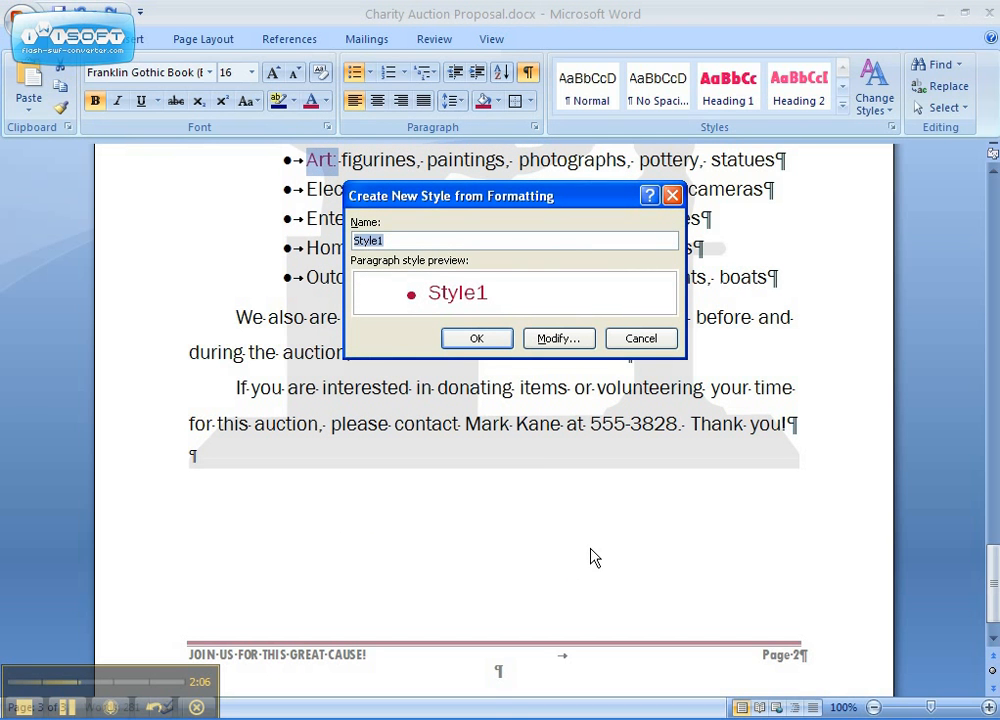
{"action": "type", "text": "Categories"}
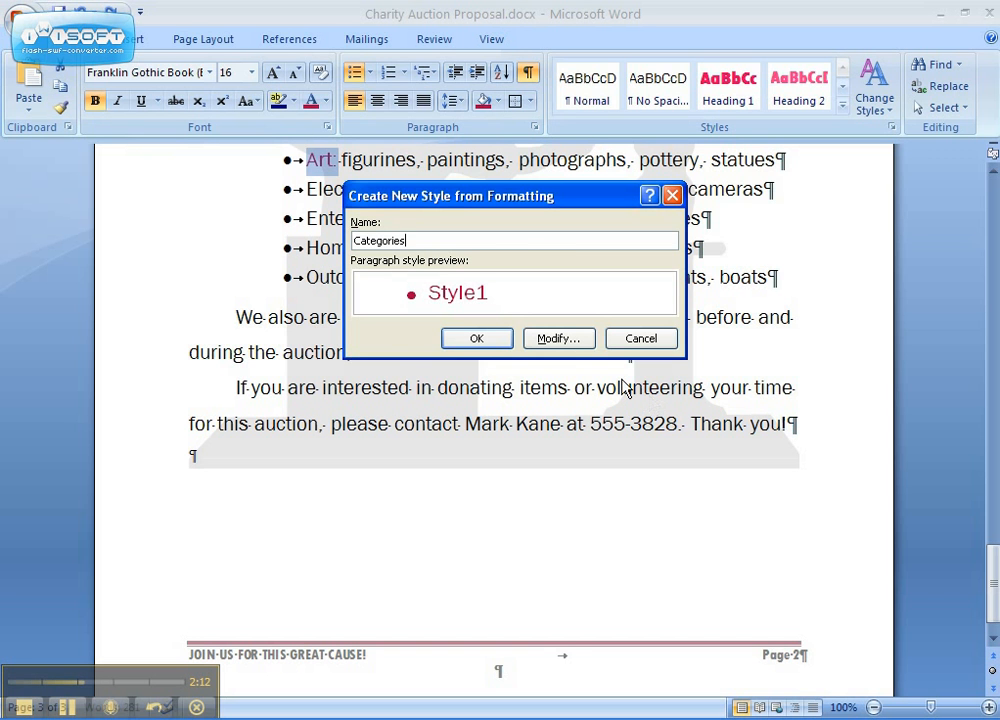
Change the Categories style's type to Character and create the style
{"action": "left_click", "coordinate": [573, 342]}
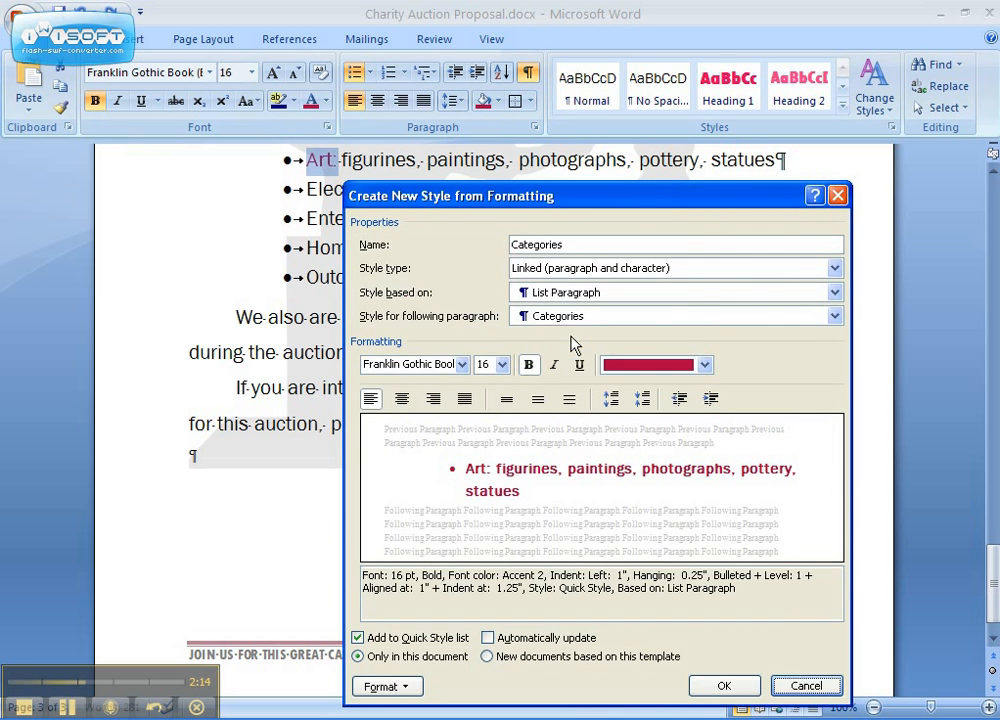
{"action": "left_click", "coordinate": [836, 268]}
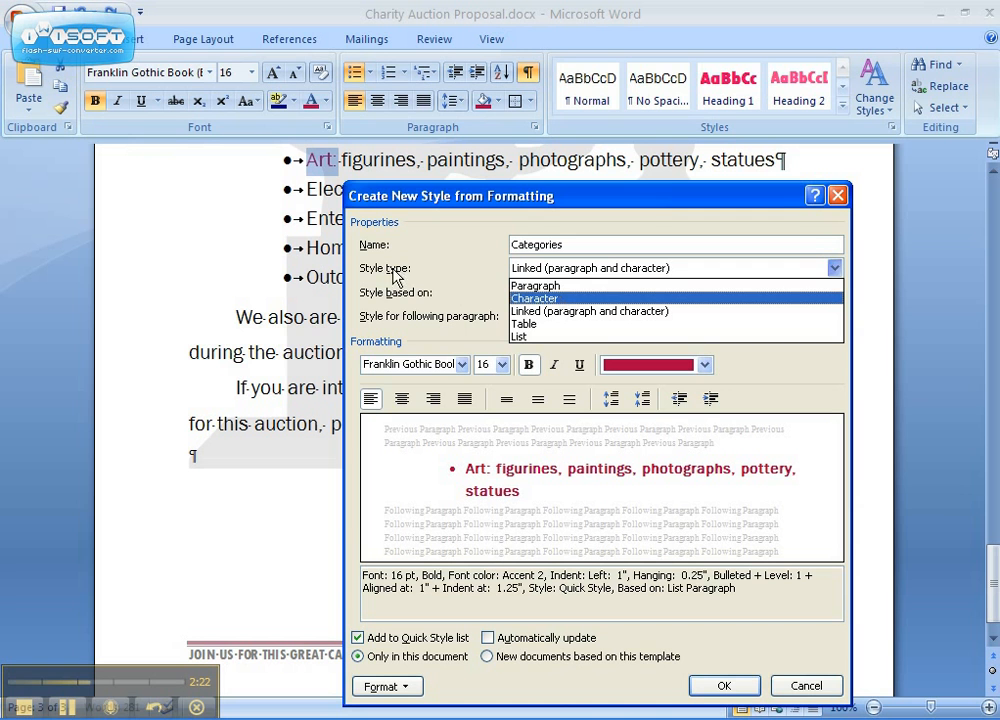
{"action": "left_click", "coordinate": [596, 299]}
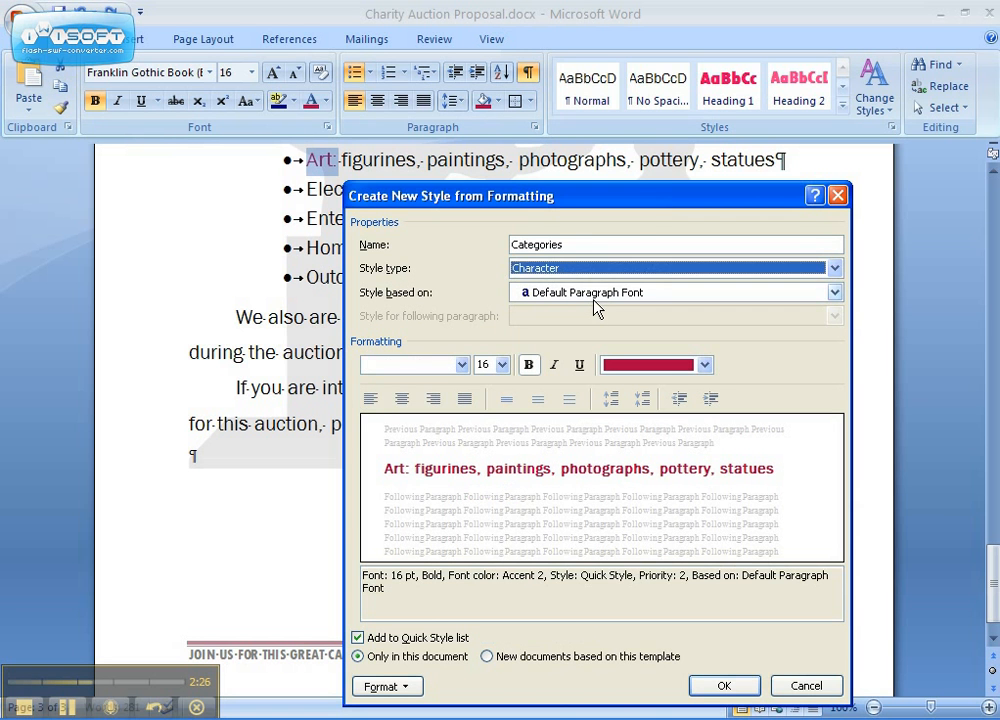
{"action": "left_click", "coordinate": [724, 688]}
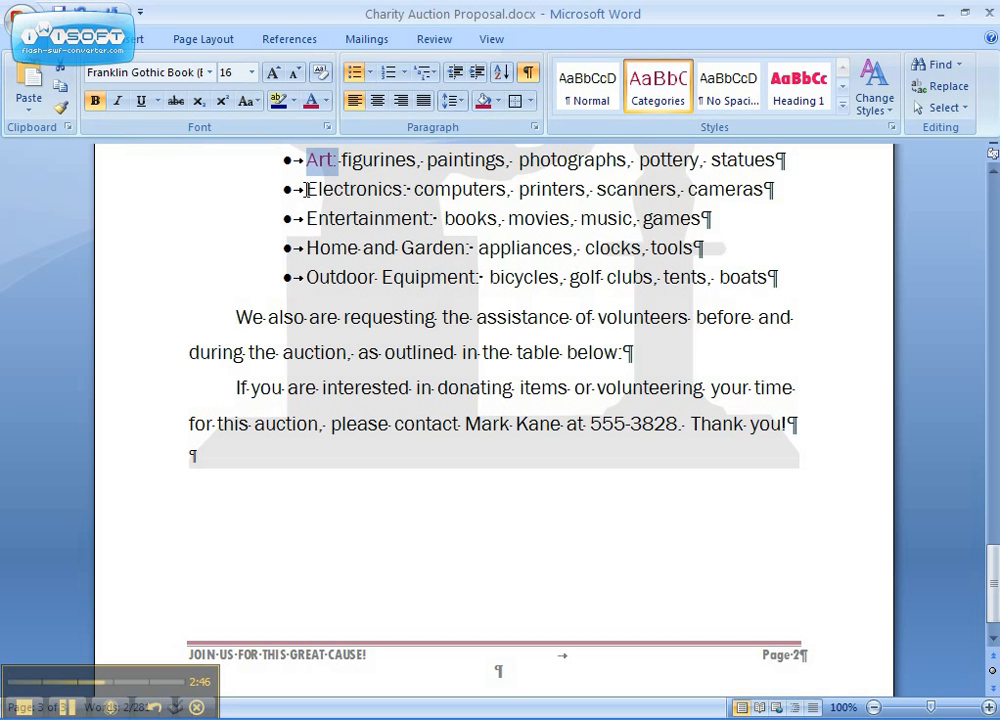
Apply the Categories style to the Electronics, Entertainment, Home and Garden, and Outdoor Equipment labels, including their colons
{"action": "left_click_drag", "start_coordinate": [306, 188], "coordinate": [407, 190]}
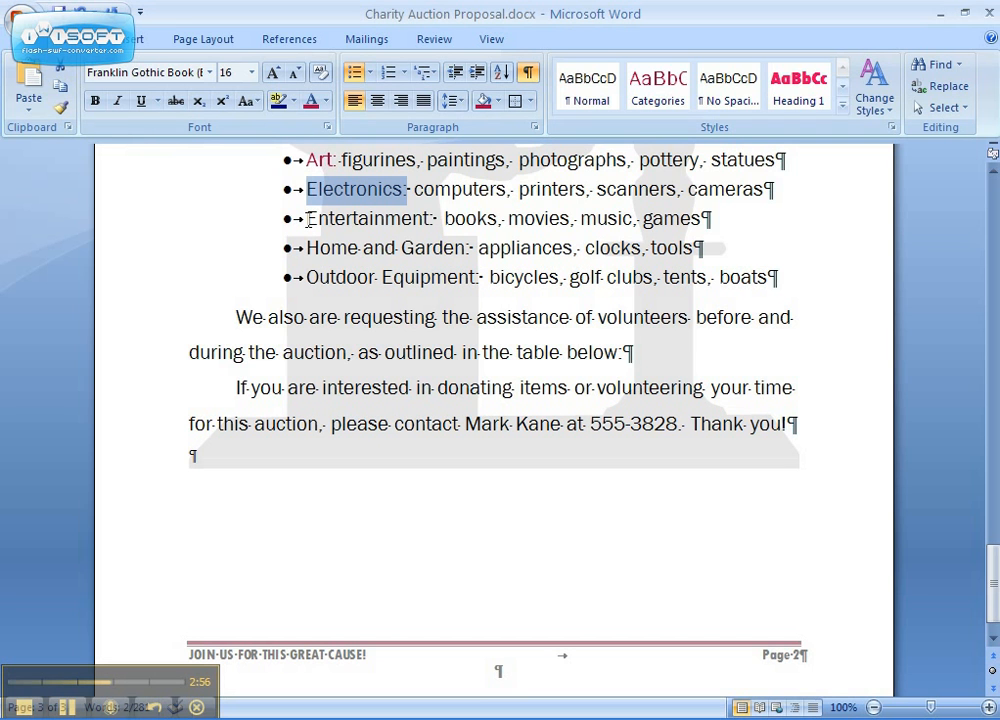
{"action": "left_click_drag", "start_coordinate": [309, 218], "coordinate": [434, 219]}
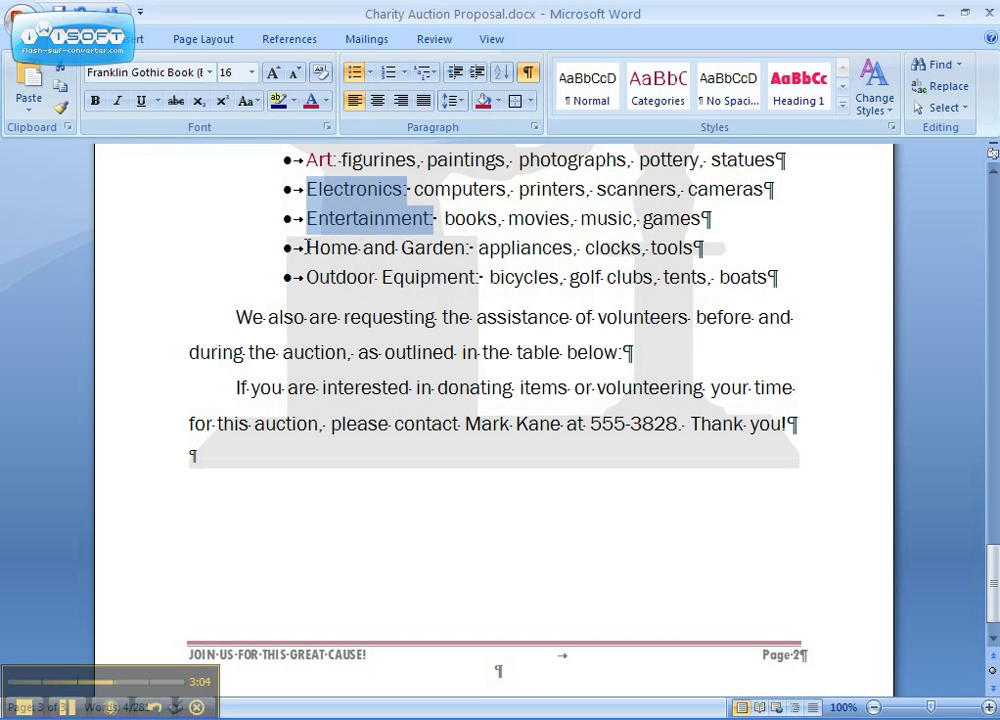
{"action": "left_click_drag", "start_coordinate": [306, 246], "coordinate": [471, 248]}
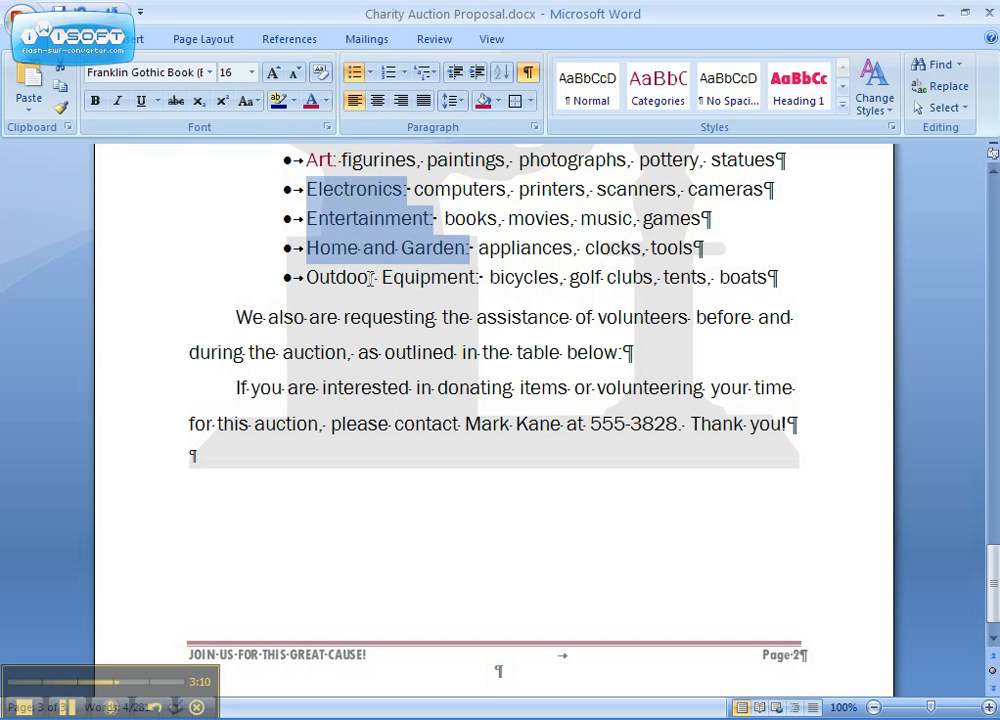
{"action": "left_click_drag", "start_coordinate": [306, 279], "coordinate": [478, 284]}
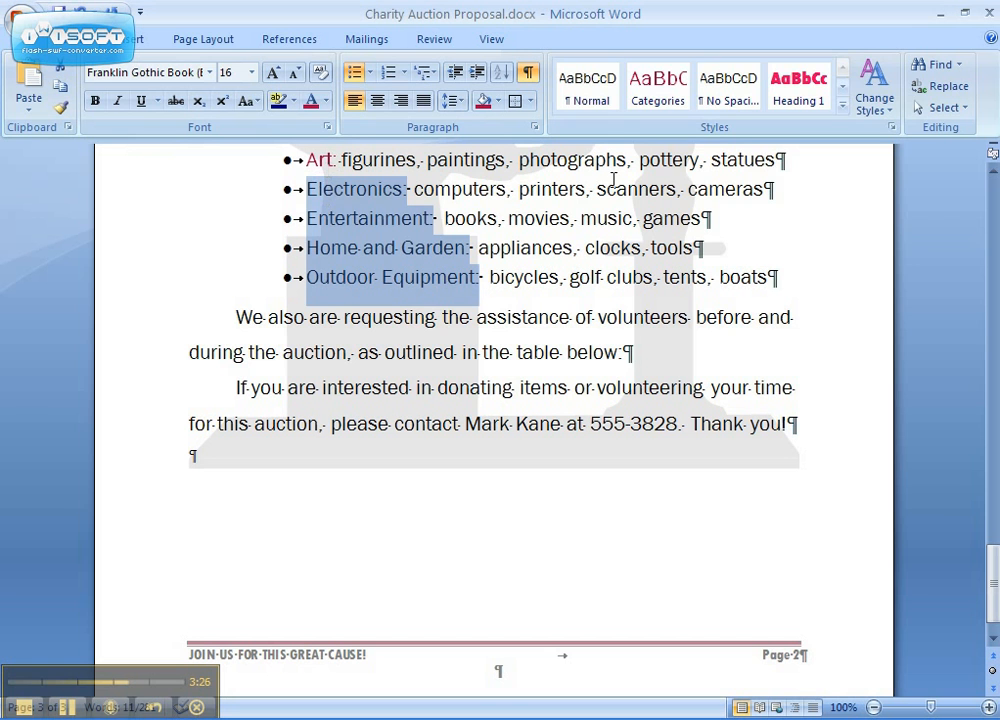
{"action": "left_click", "coordinate": [655, 93]}
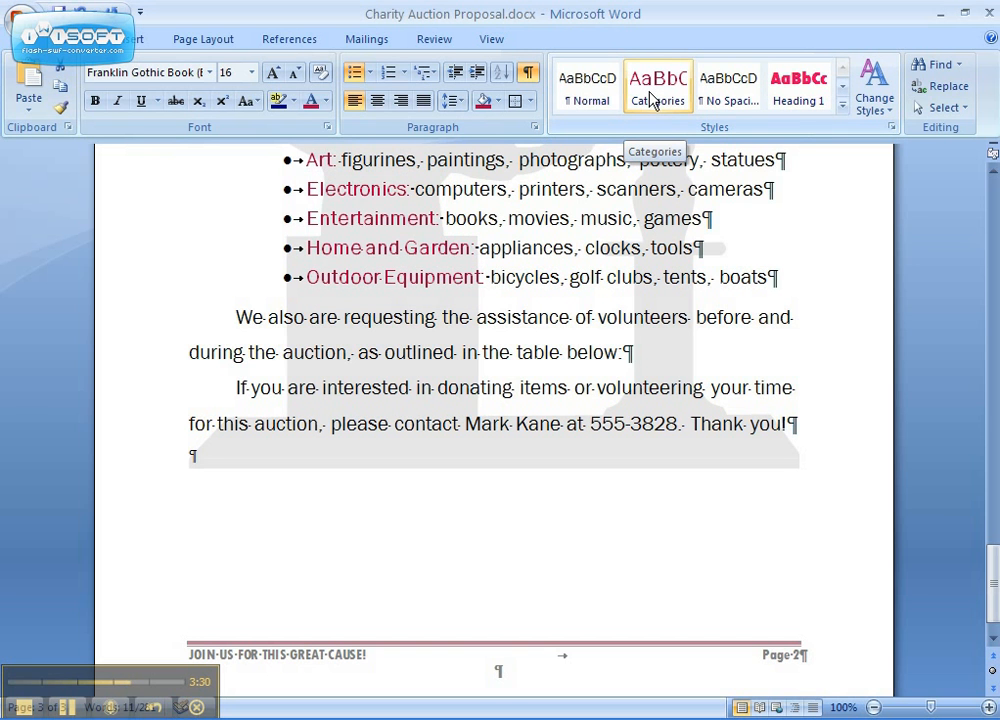
{"action": "key", "text": "ctrl+z"}
{"action": "left_click", "coordinate": [655, 103]}
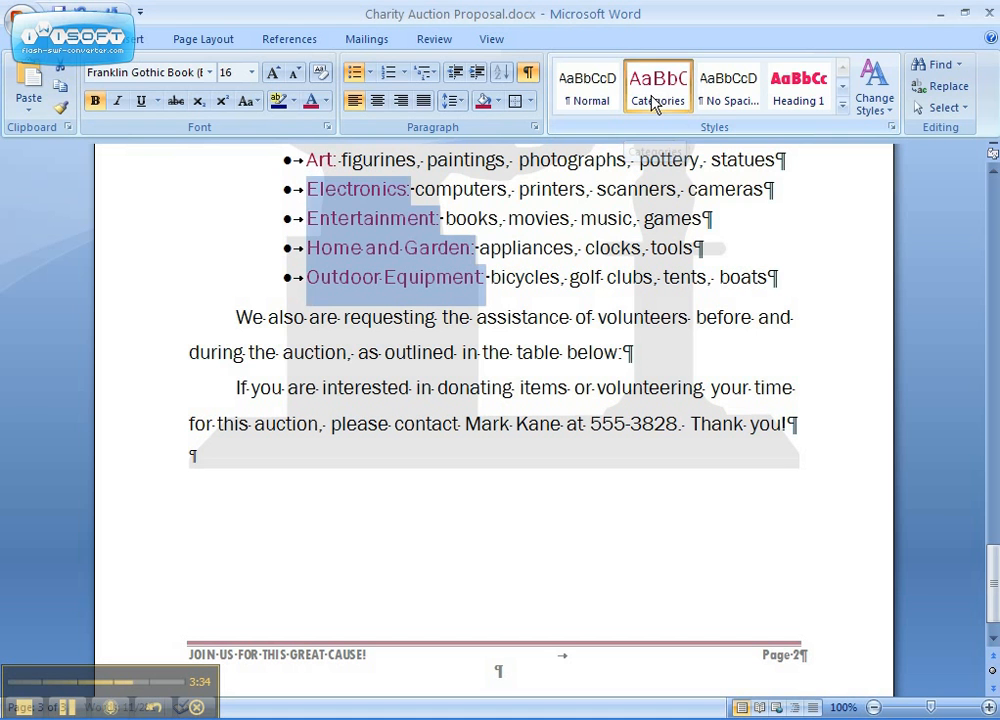
{"action": "left_click", "coordinate": [442, 193]}
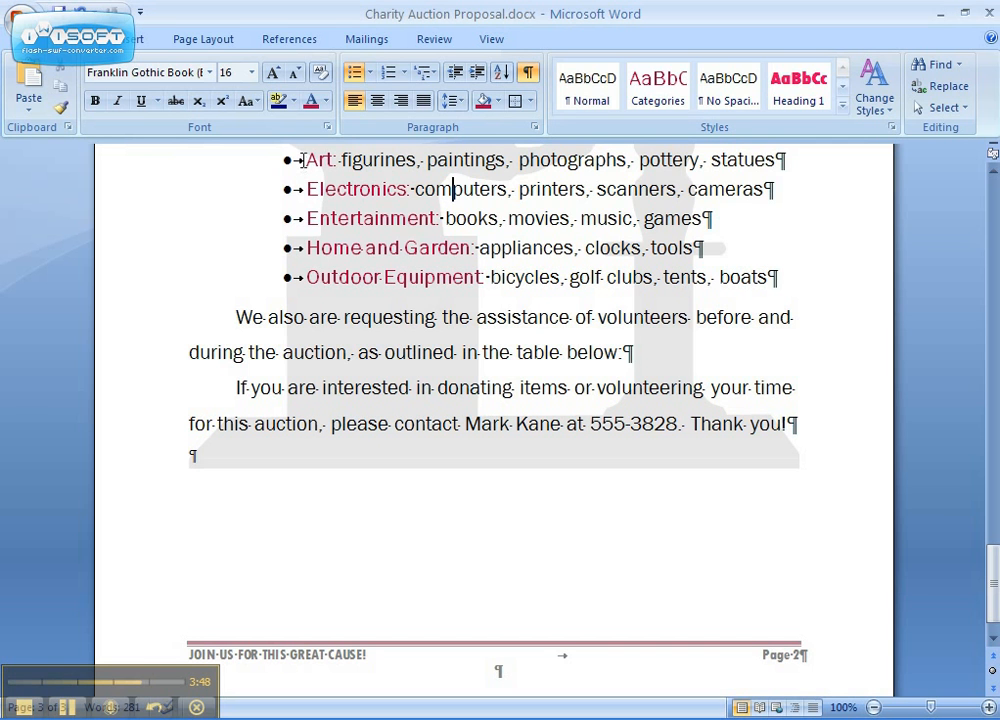
Start defining a new picture bullet for all five category items, from Art to Outdoor Equipment
{"action": "left_click_drag", "start_coordinate": [304, 159], "coordinate": [779, 285]}
{"action": "scroll", "coordinate": [645, 335], "scroll_direction": "up", "scroll_amount": 2}
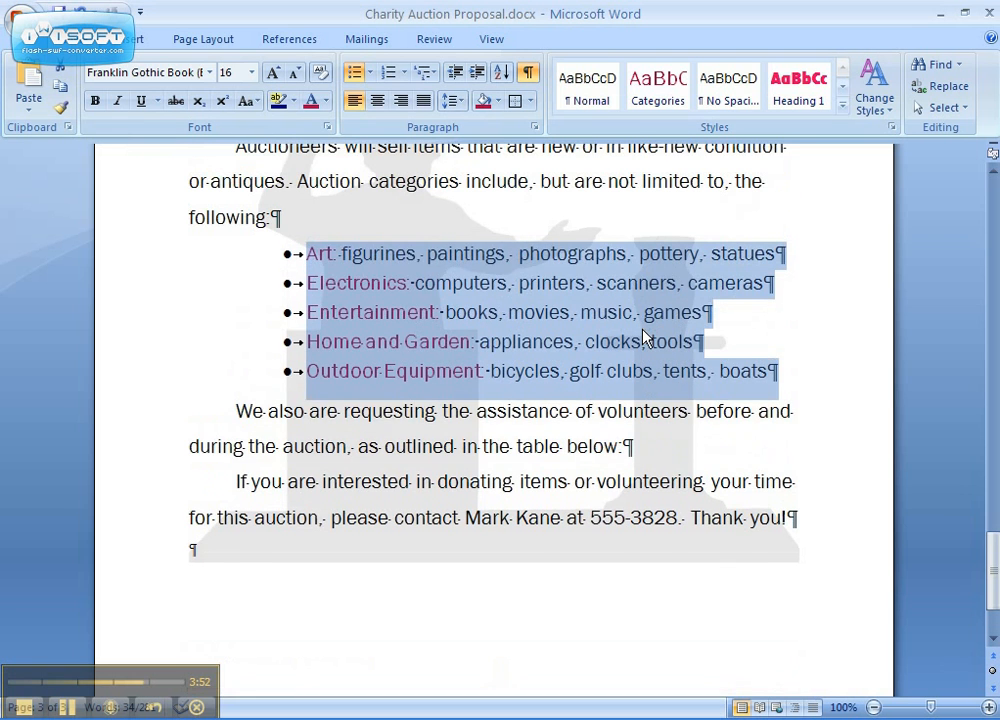
{"action": "left_click", "coordinate": [370, 73]}
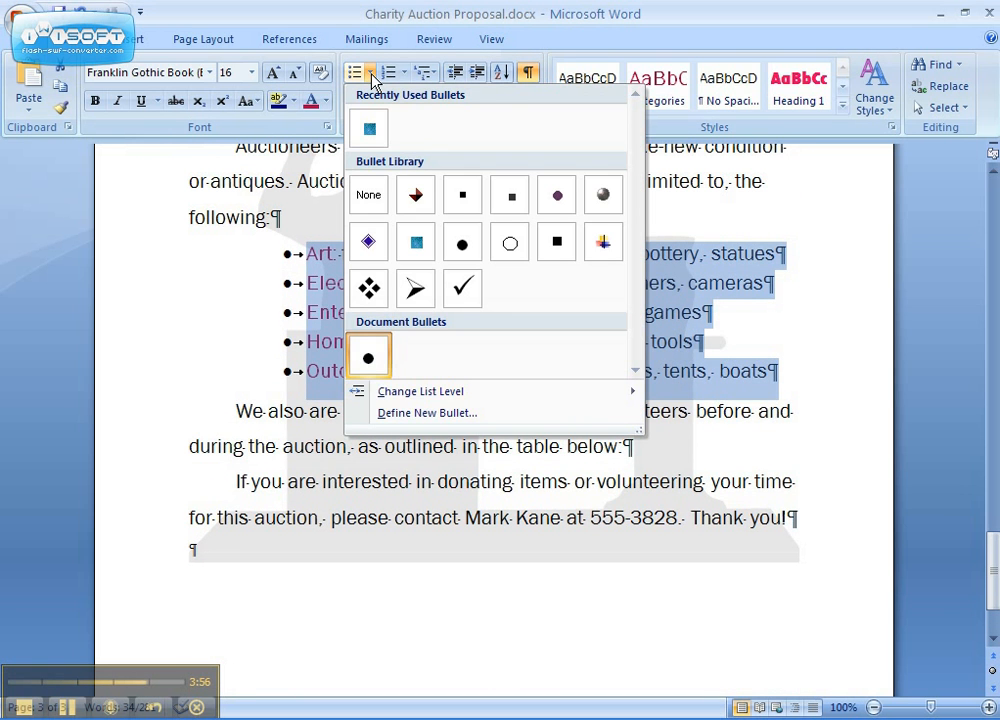
{"action": "left_click", "coordinate": [457, 415]}
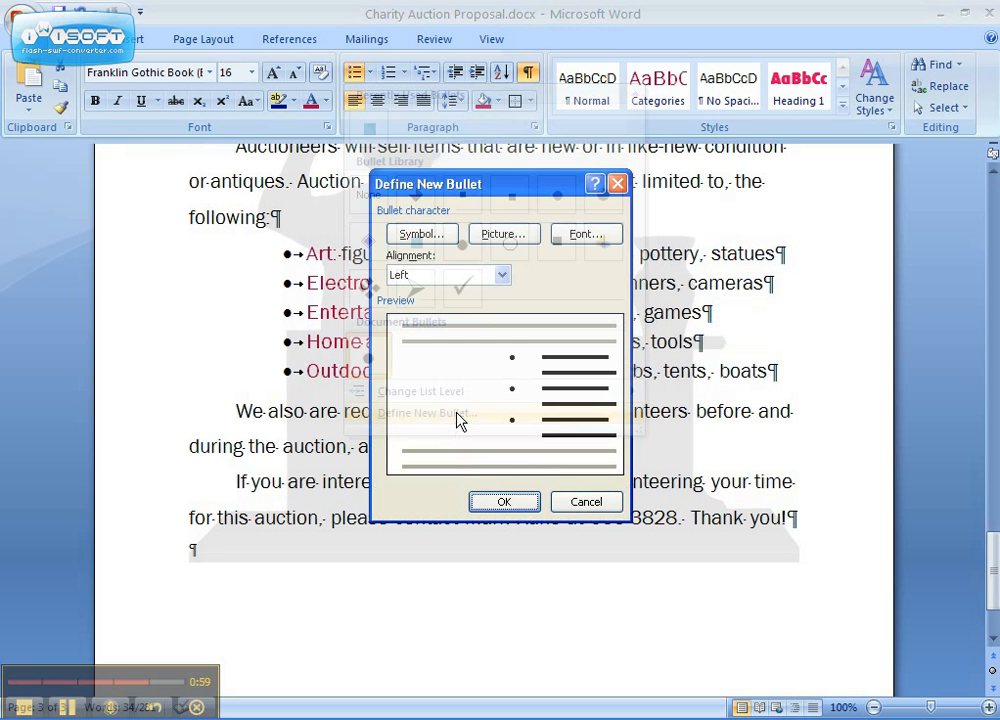
{"action": "left_click", "coordinate": [520, 236]}
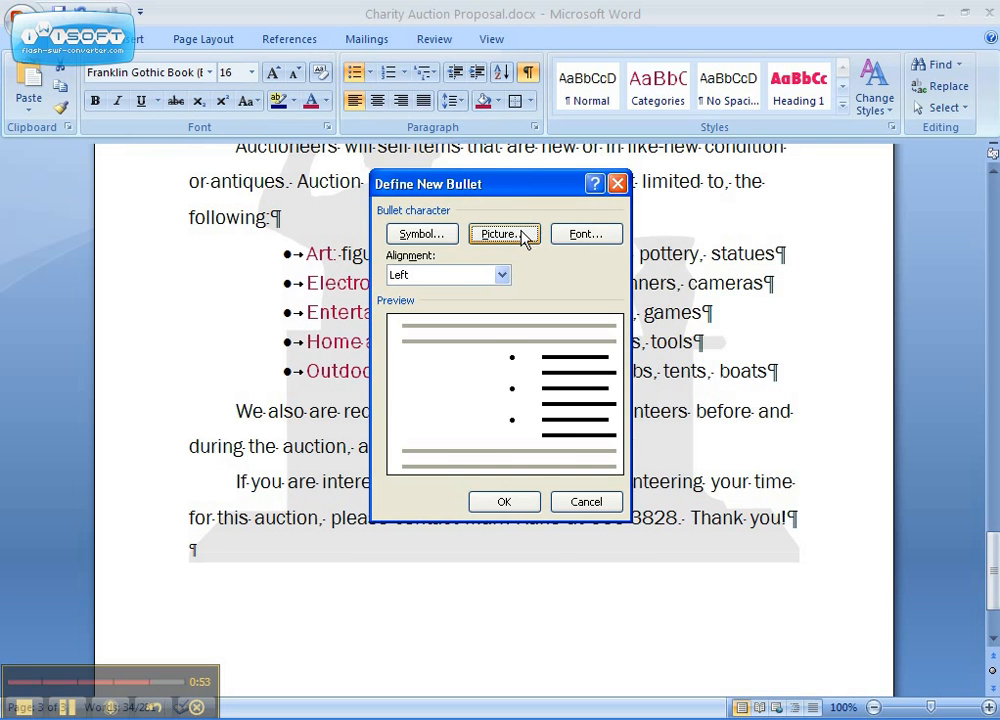
{"action": "left_click", "coordinate": [527, 236]}
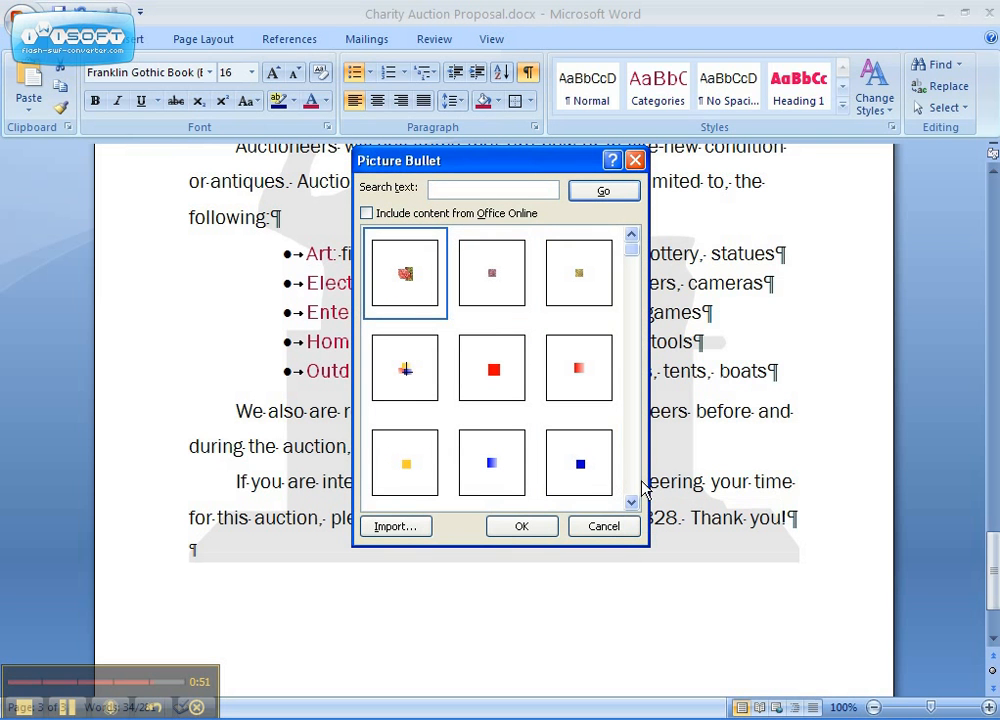
Choose the textured blue square picture as the new bullet, apply it to the category list, and deselect the list
{"action": "scroll", "coordinate": [639, 481], "scroll_direction": "down", "scroll_amount": 2}
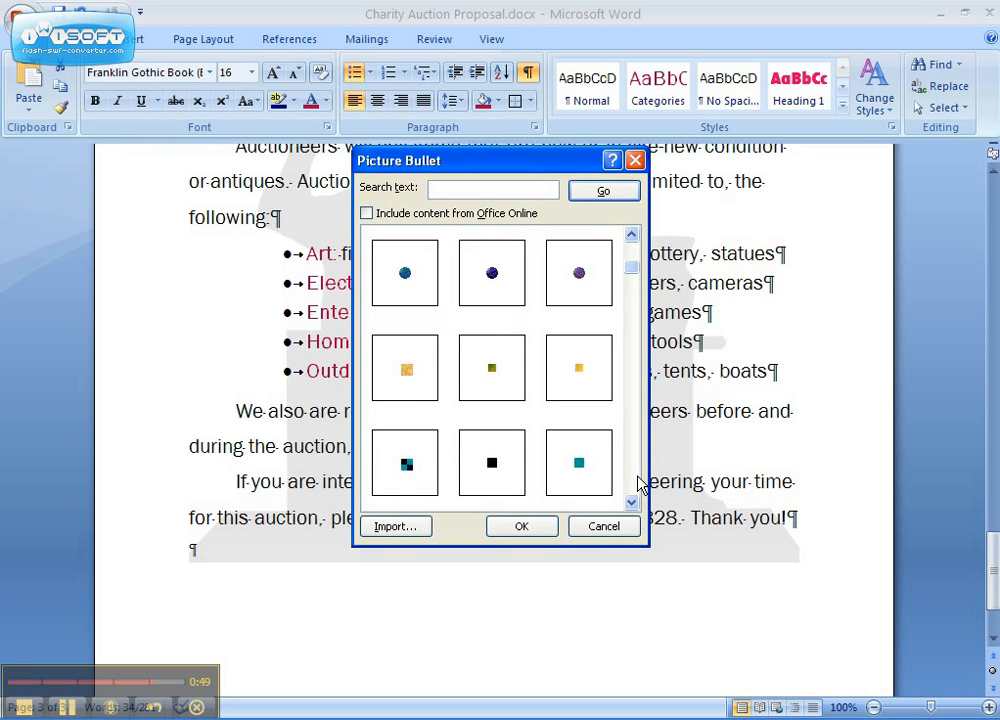
{"action": "scroll", "coordinate": [639, 481], "scroll_direction": "down", "scroll_amount": 1}
{"action": "left_click", "coordinate": [494, 370]}
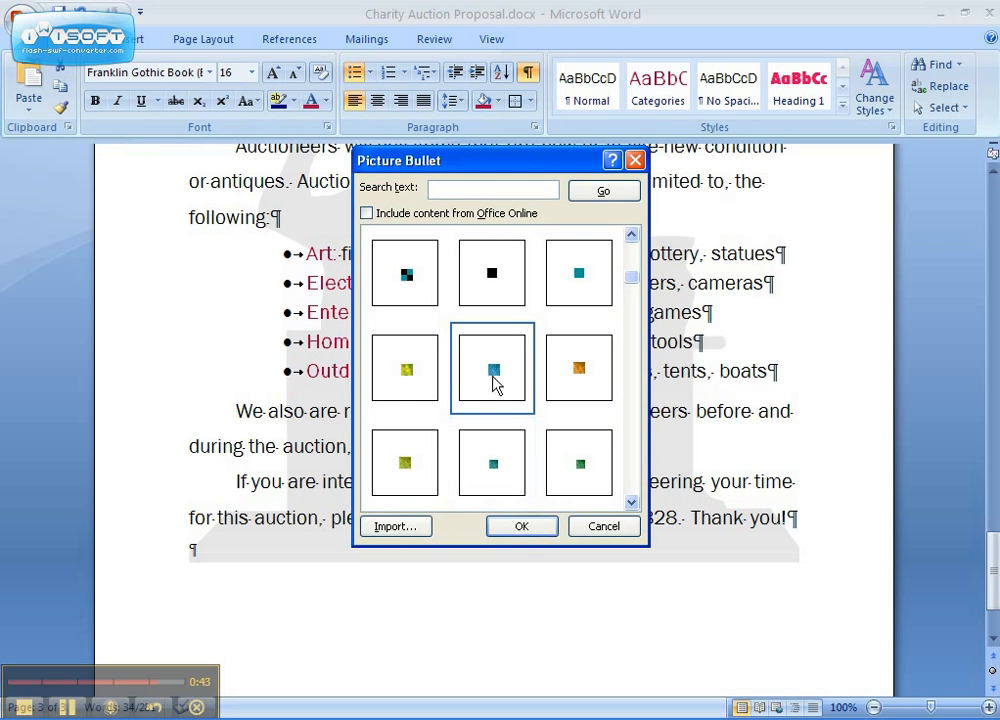
{"action": "left_click", "coordinate": [521, 528]}
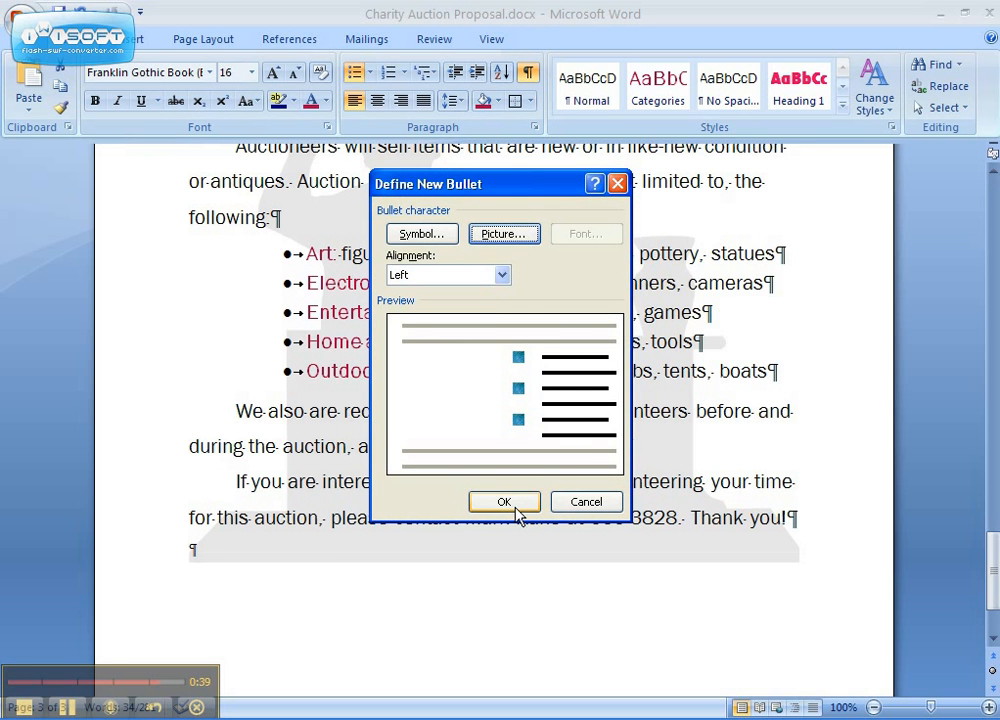
{"action": "left_click", "coordinate": [505, 502]}
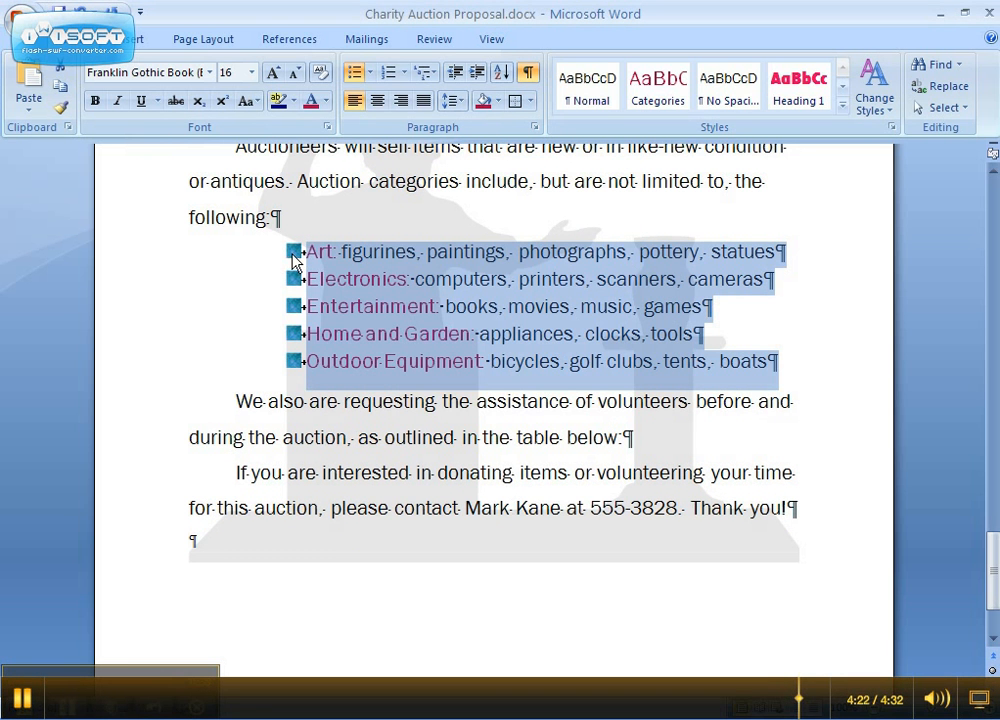
{"action": "left_click", "coordinate": [415, 406]}
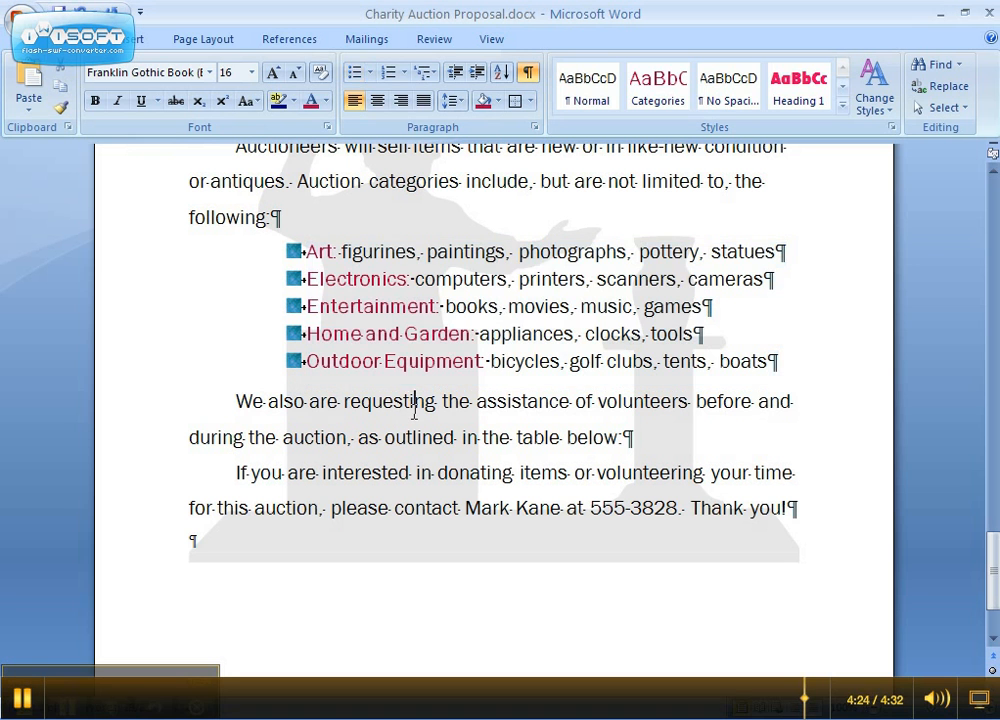